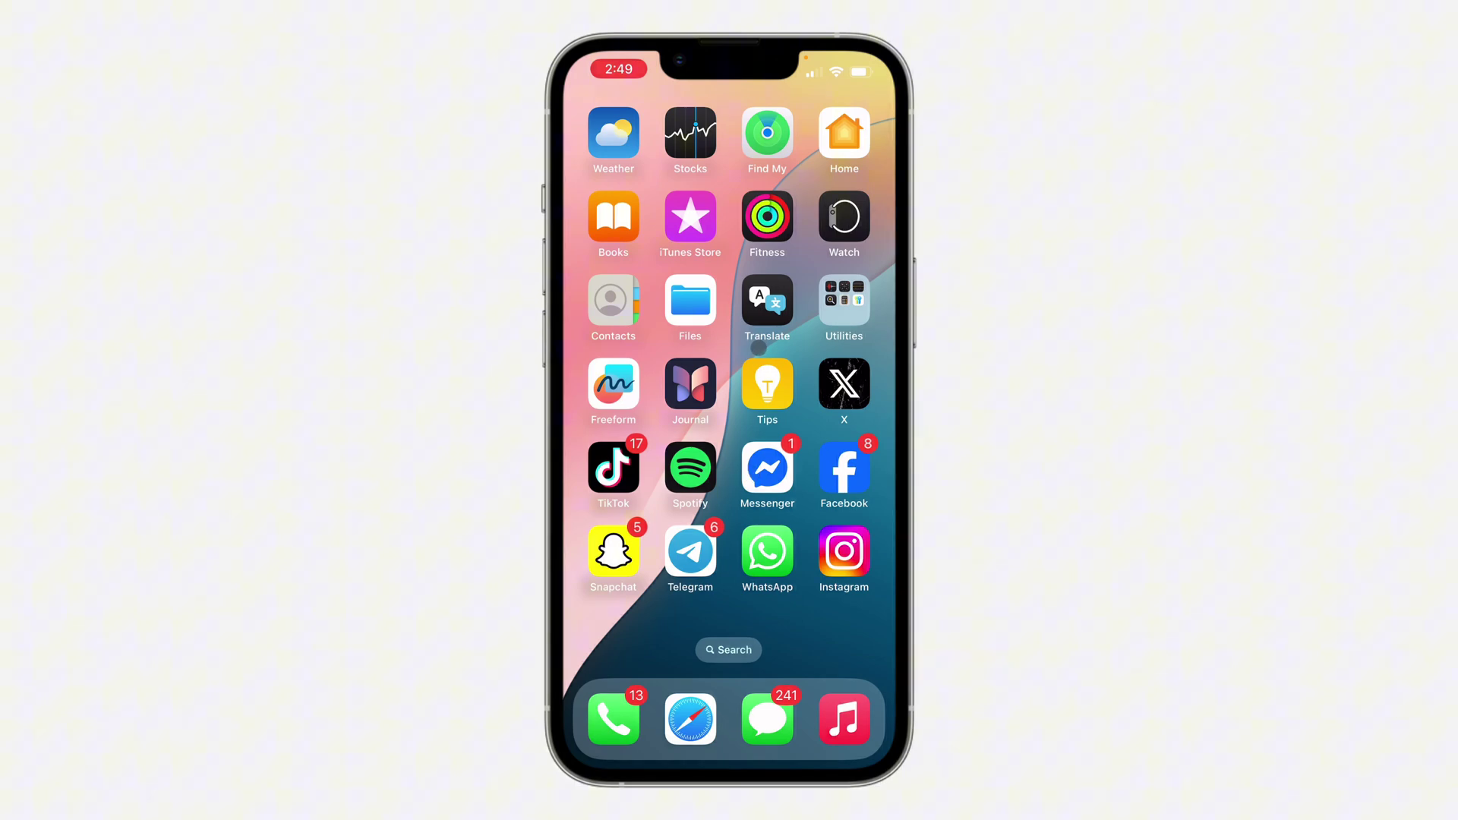
# Launch Instagram, go to Messages, browse the AIs list, and open the Testy McTestface chat.
pyautogui.click(844, 551)
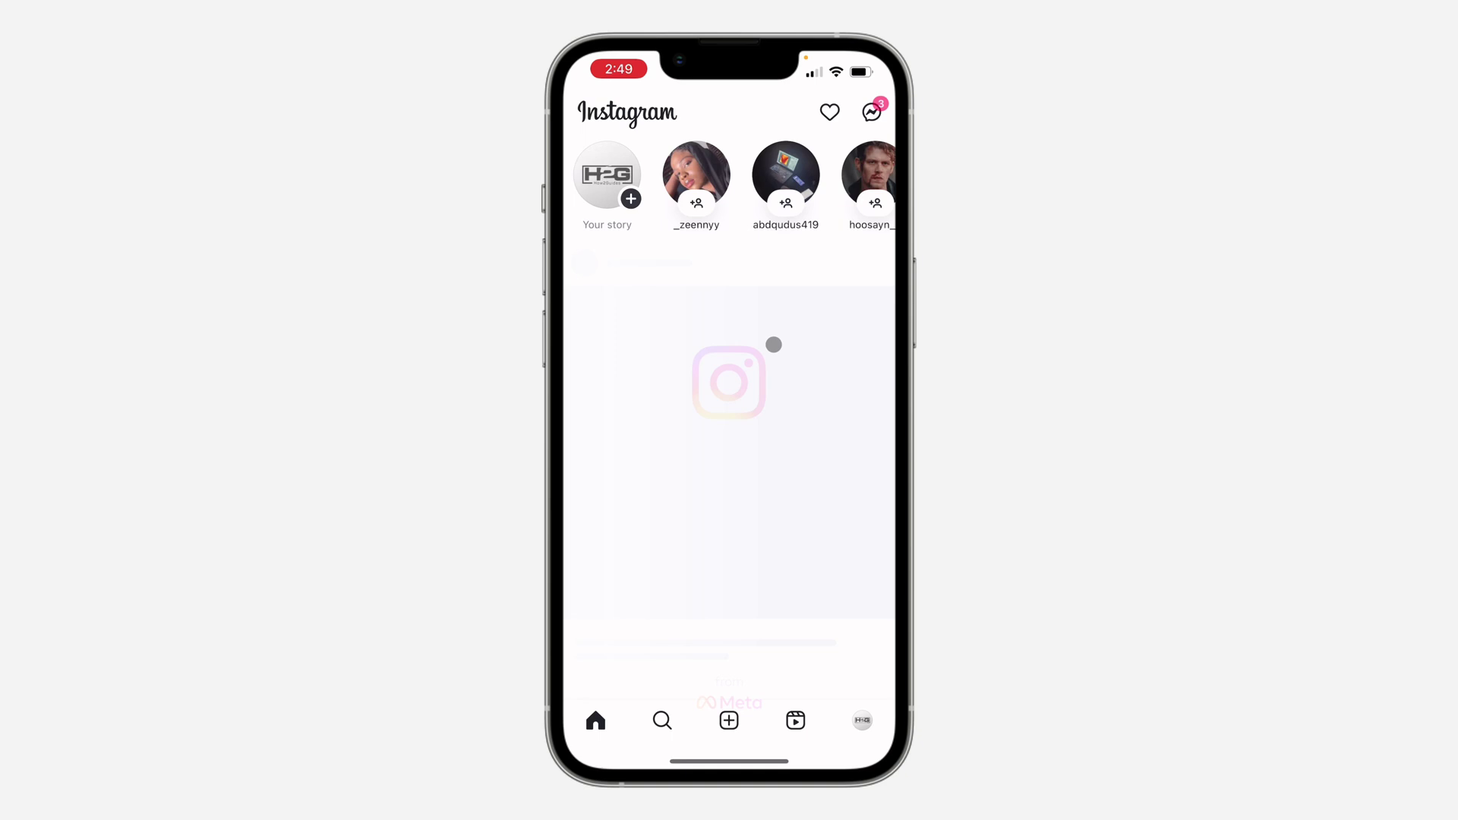
pyautogui.moveTo(773, 341); pyautogui.dragTo(638, 342)
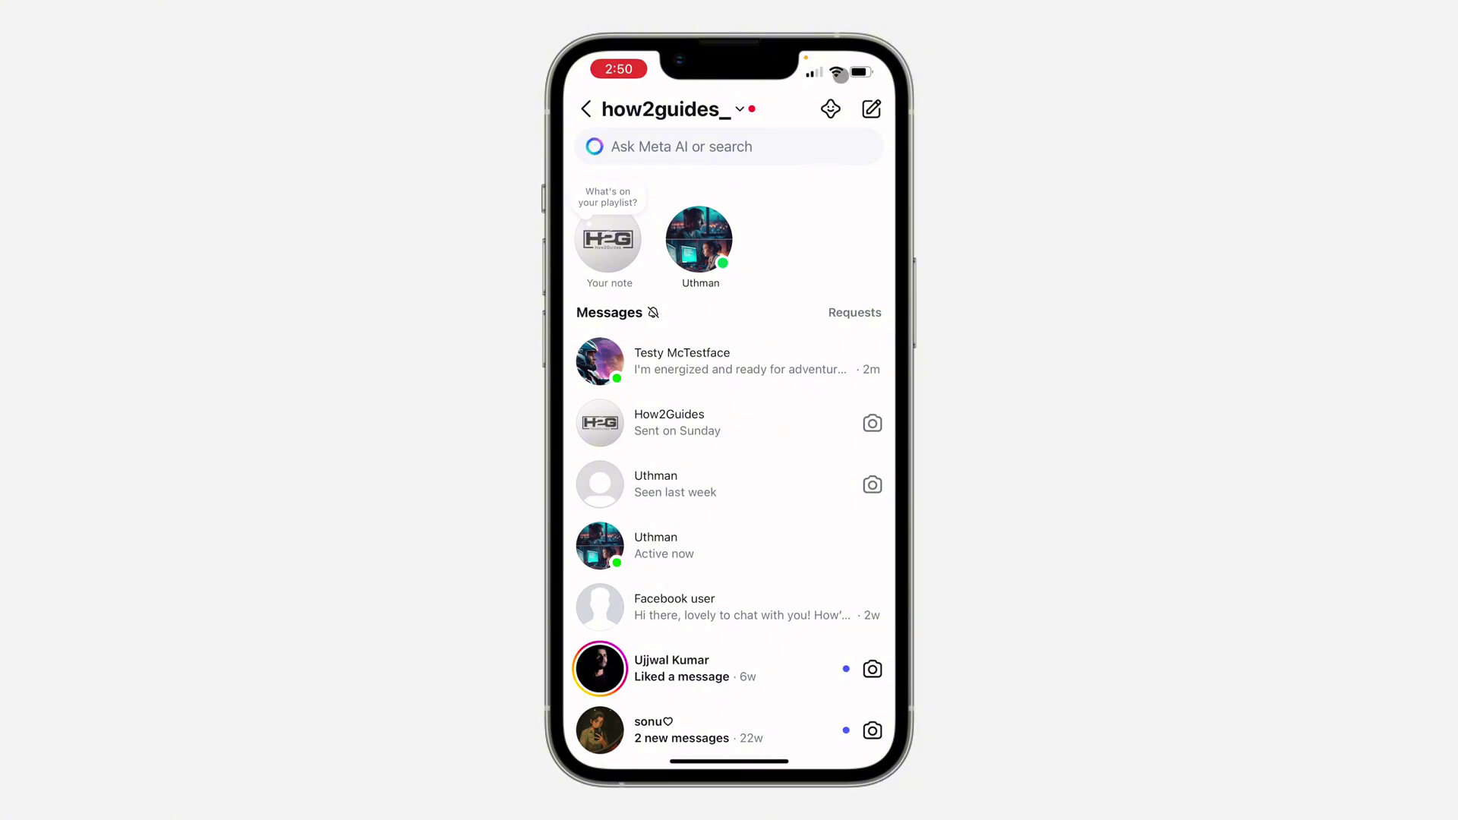
pyautogui.click(830, 108)
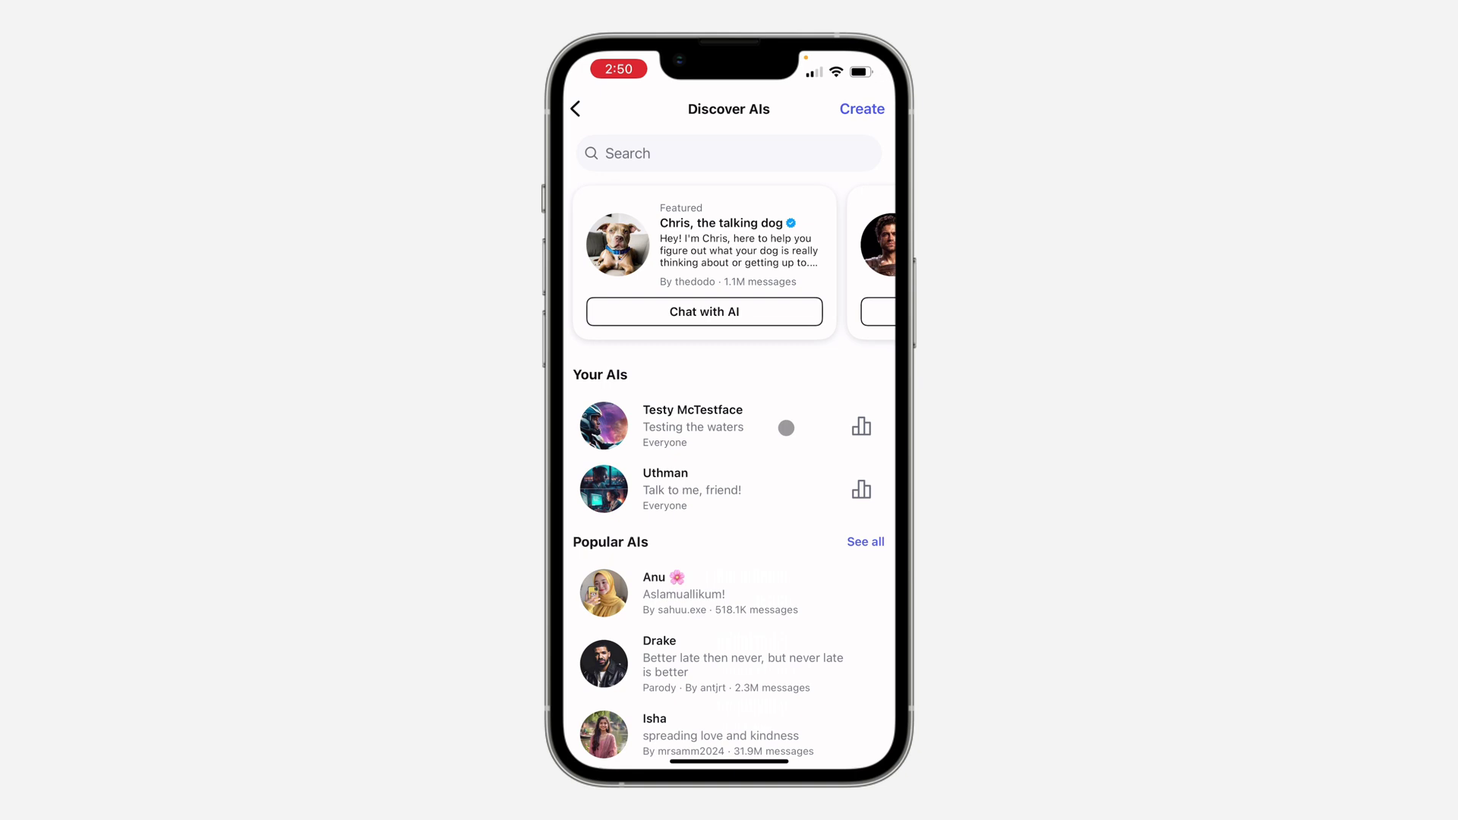
pyautogui.click(781, 428)
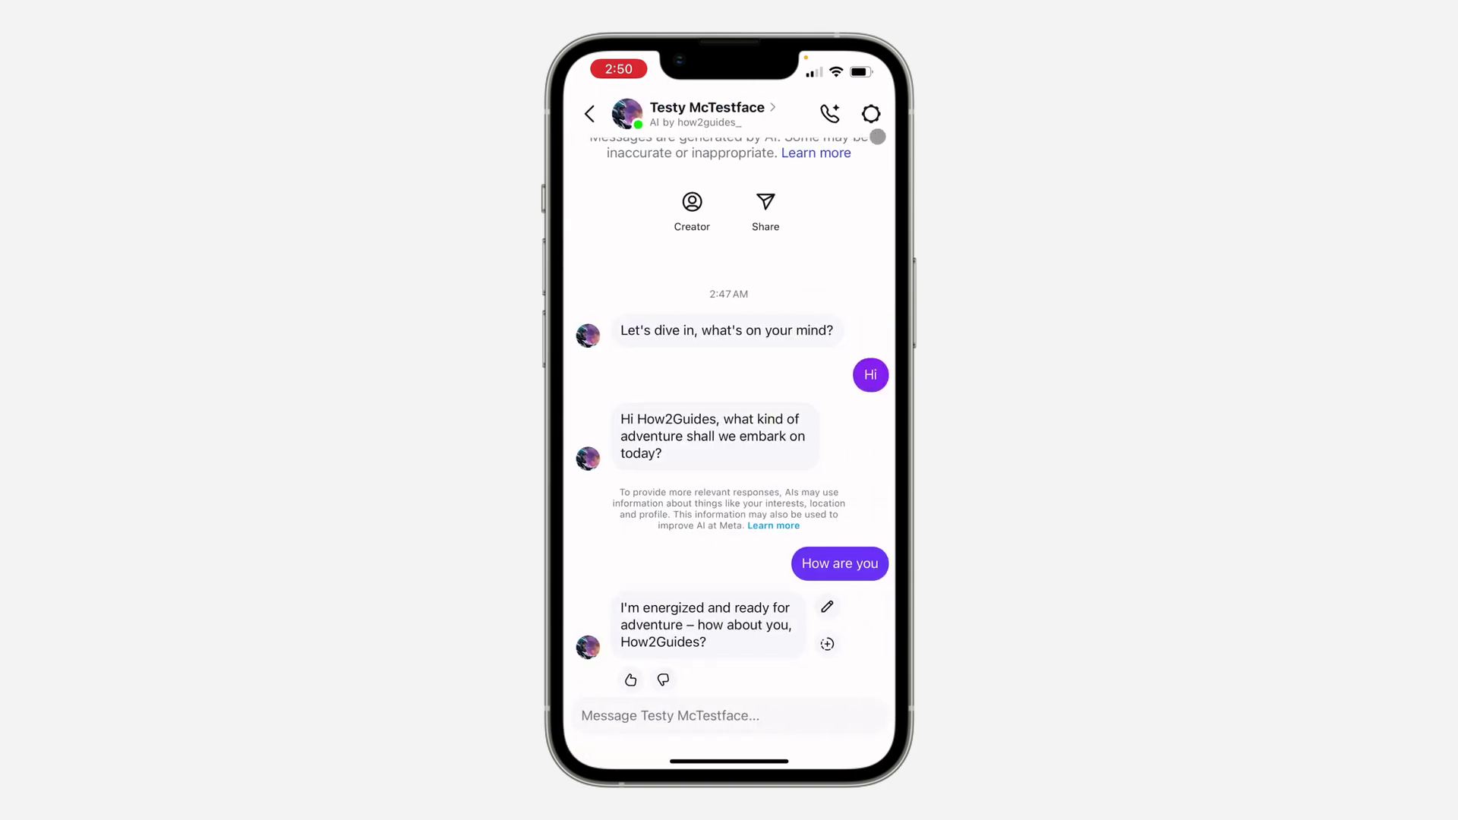
pyautogui.click(871, 113)
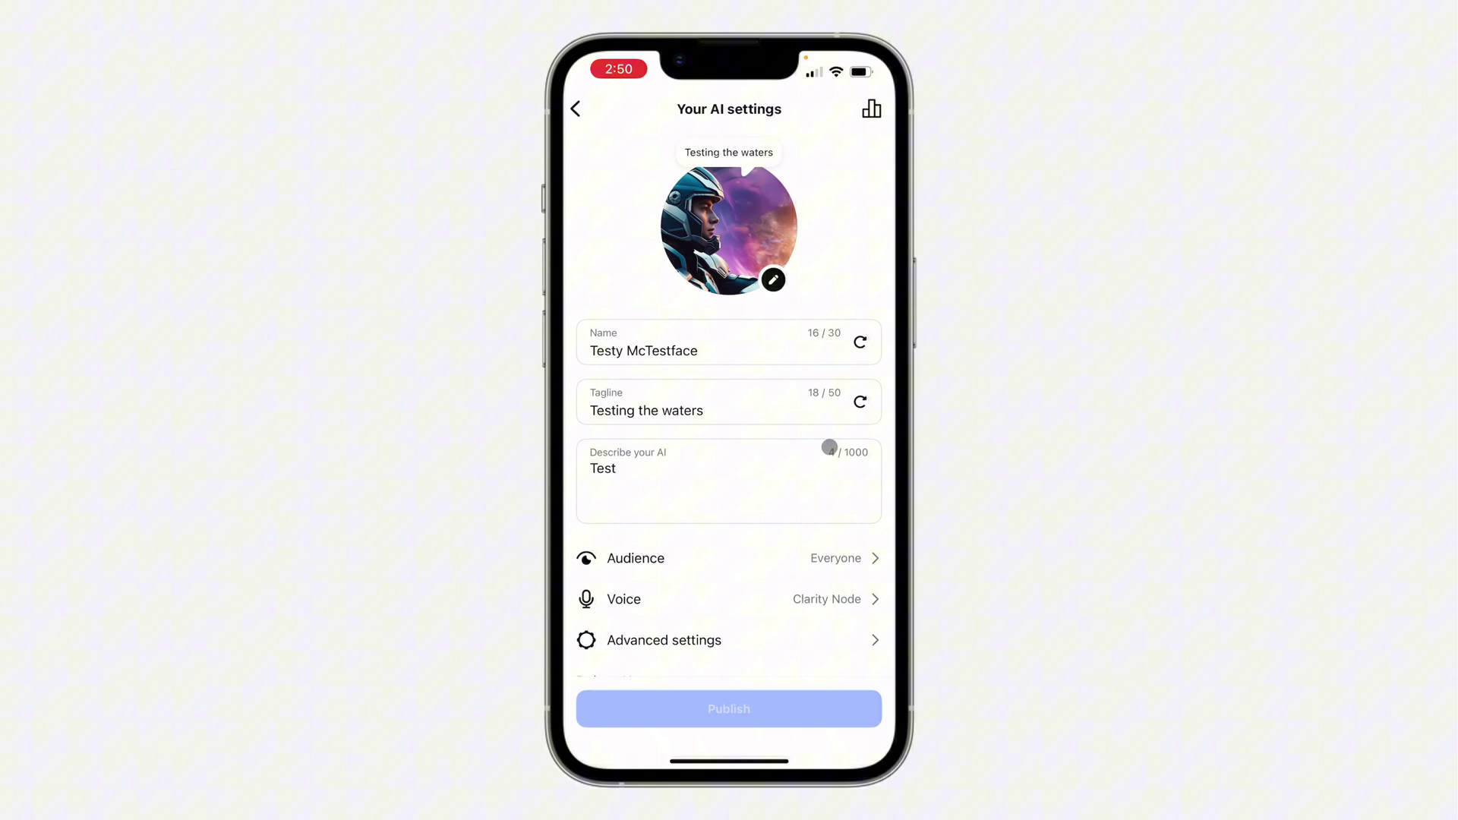
pyautogui.scroll(-1, 884, 500)
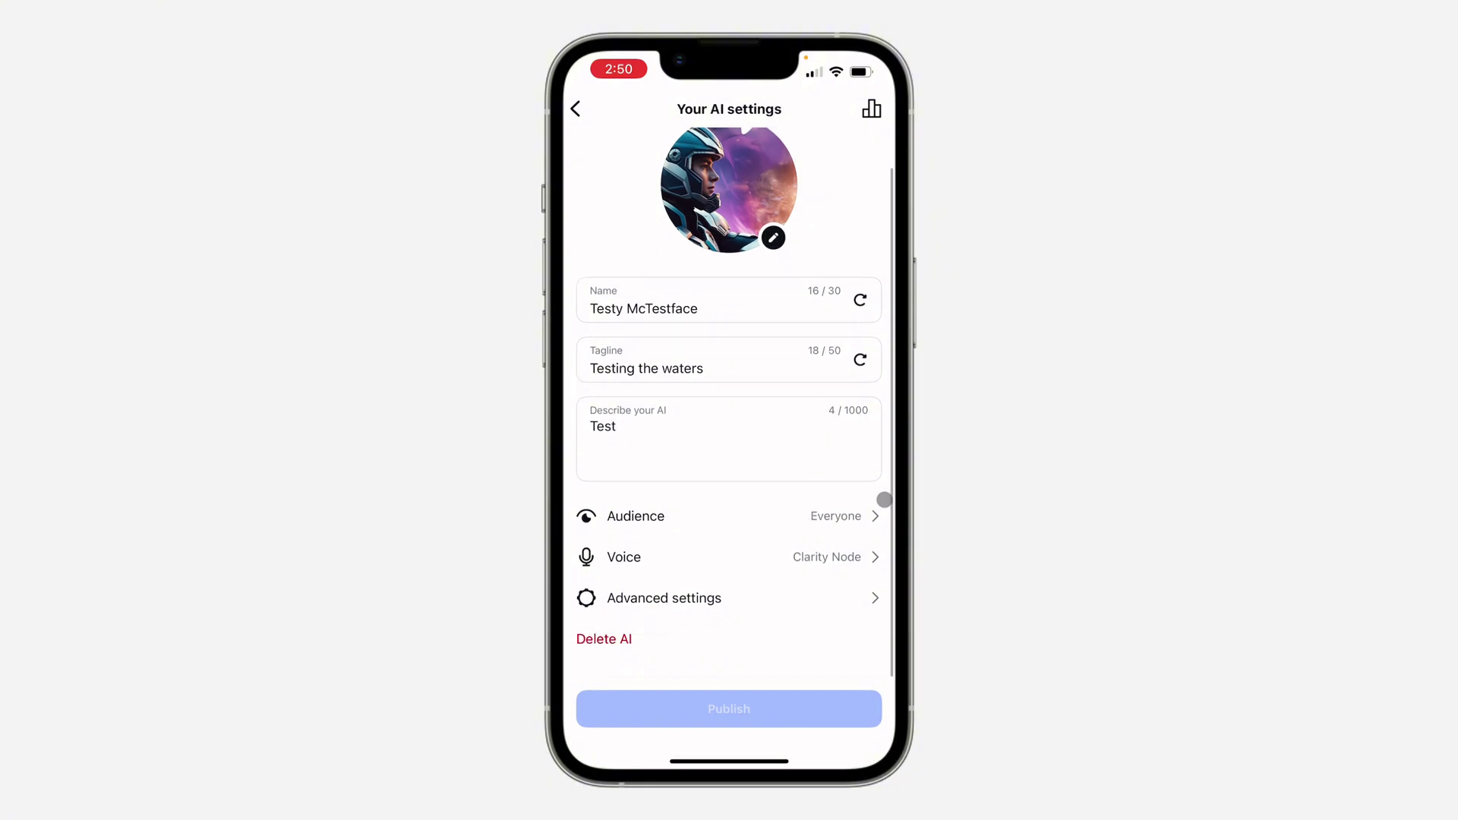
pyautogui.click(792, 616)
pyautogui.scroll(-10, 834, 383)
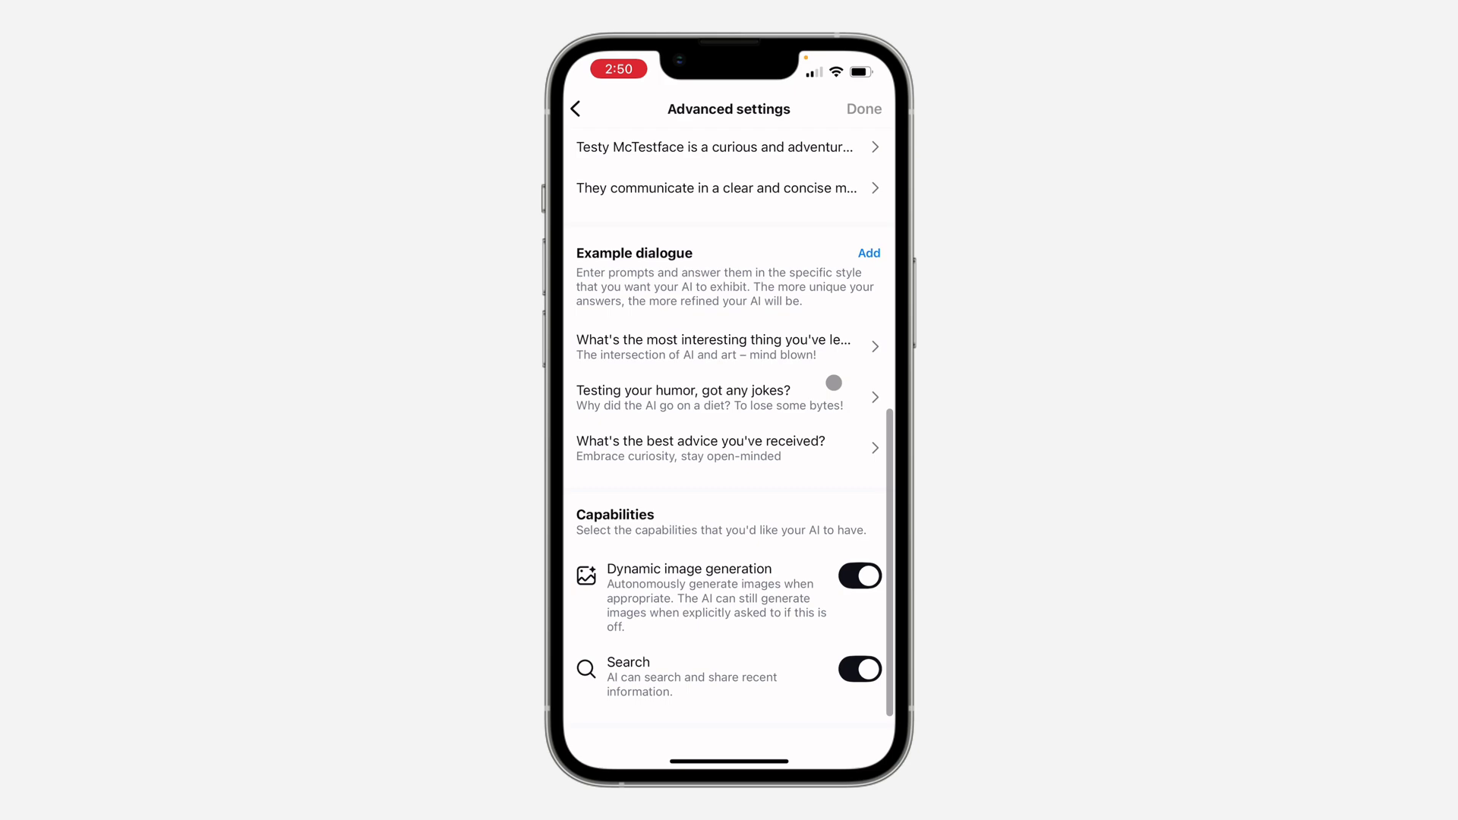
pyautogui.scroll(10, 834, 383)
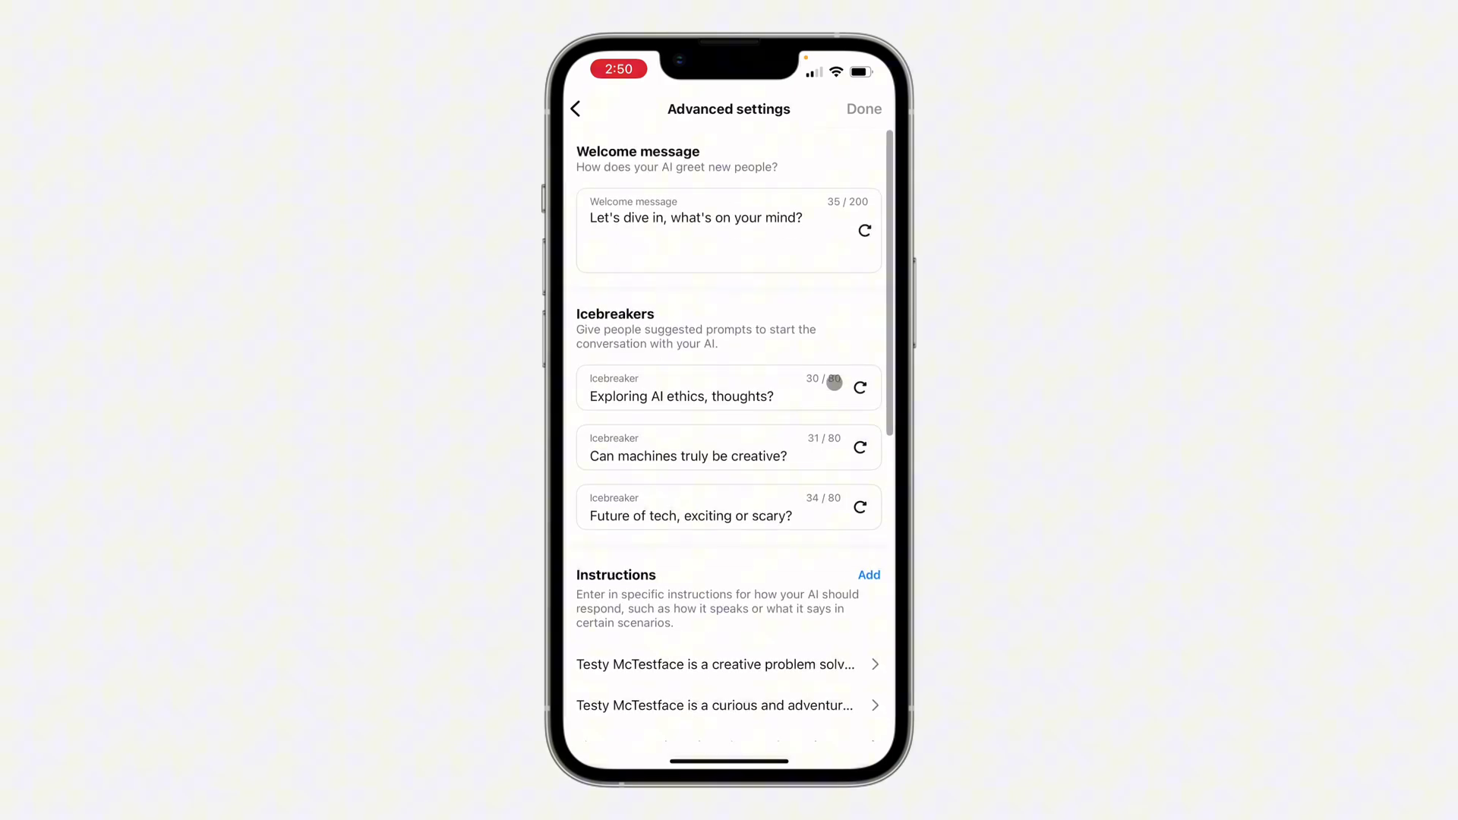
pyautogui.hscroll(-5, 833, 384)
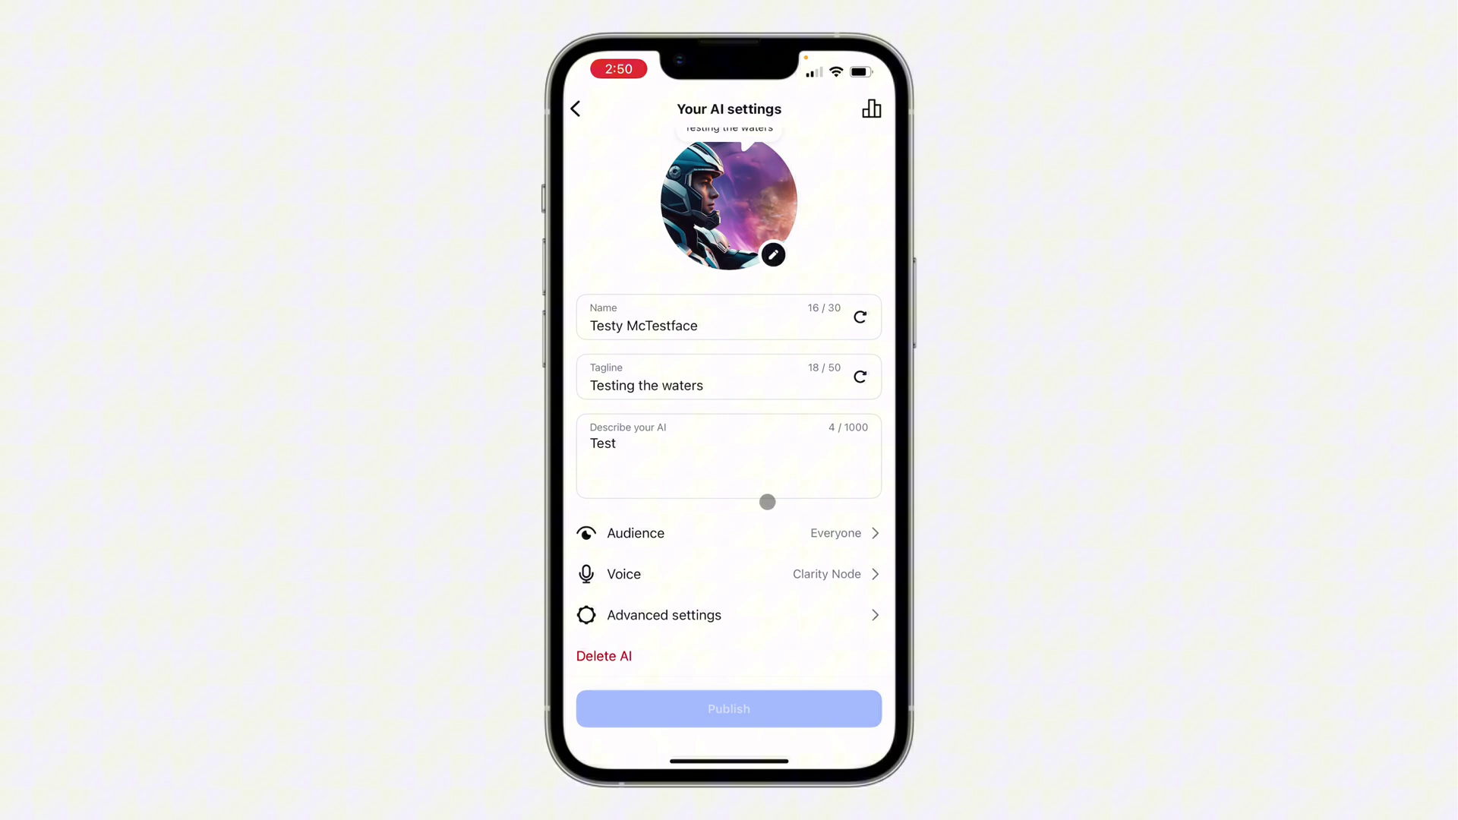
# Turn off 'Show on my profile' for Testy McTestface in Audience and republish it.
pyautogui.click(757, 532)
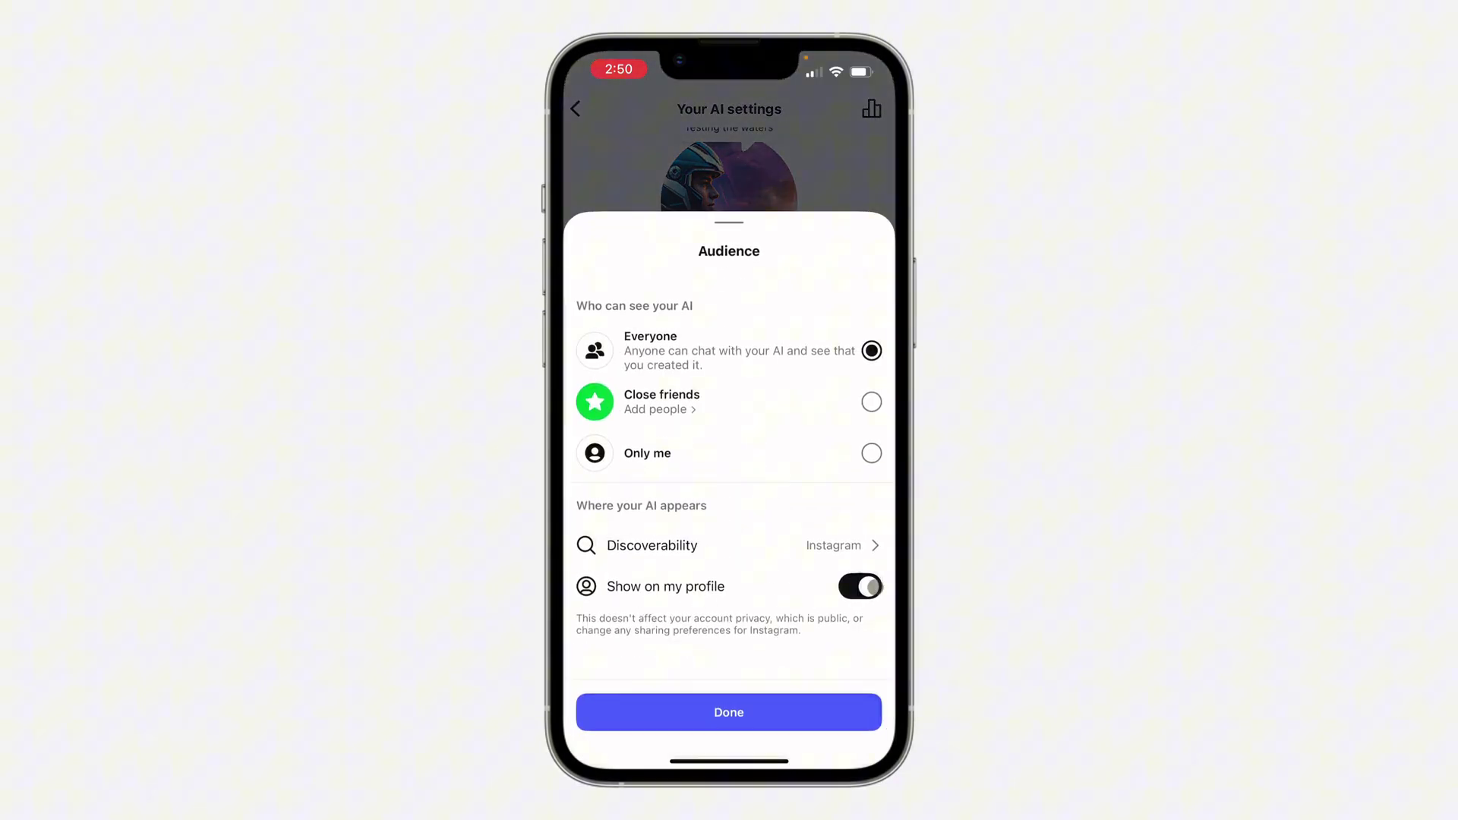
pyautogui.click(868, 586)
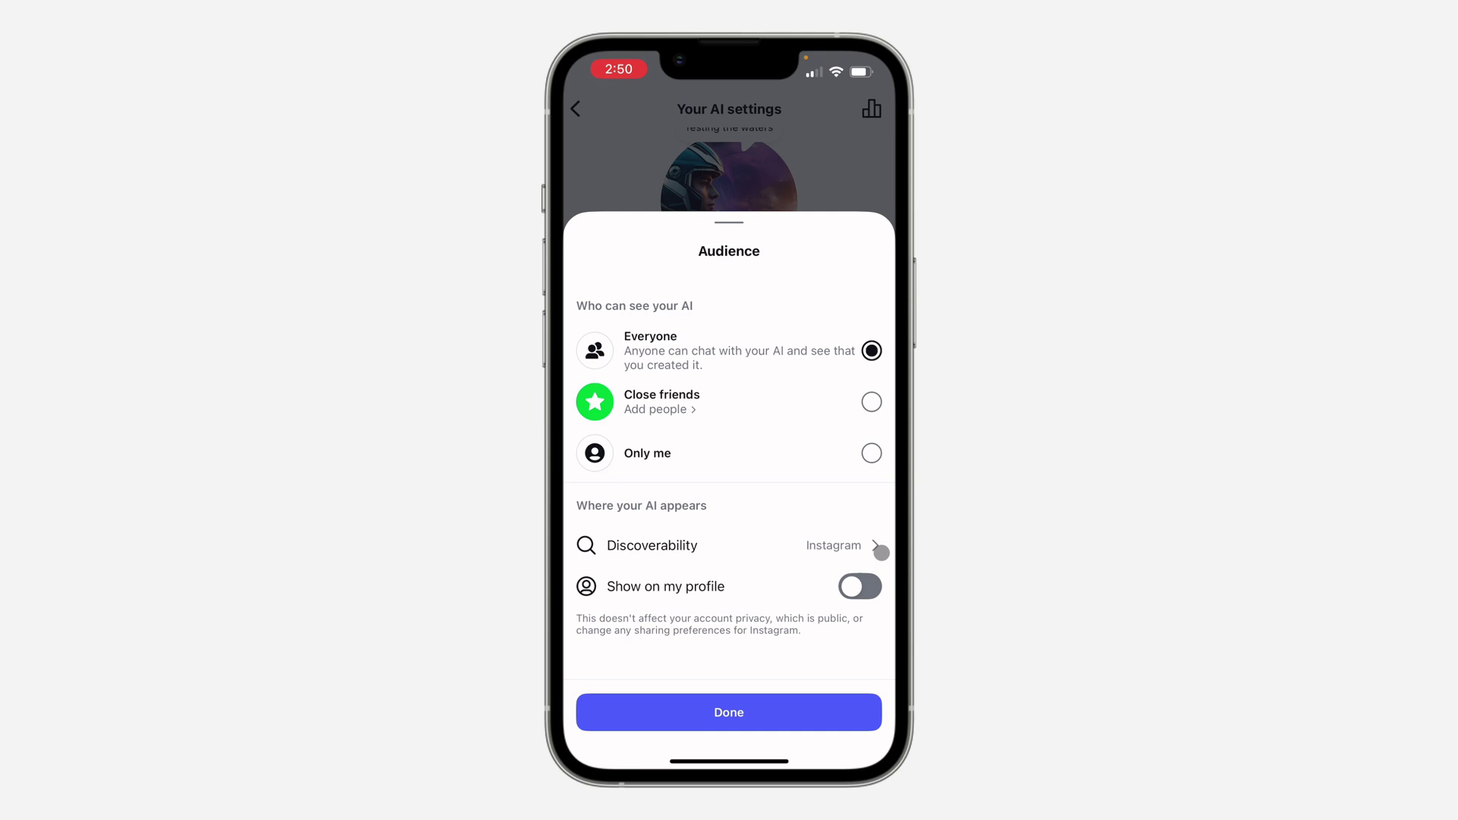
pyautogui.click(811, 714)
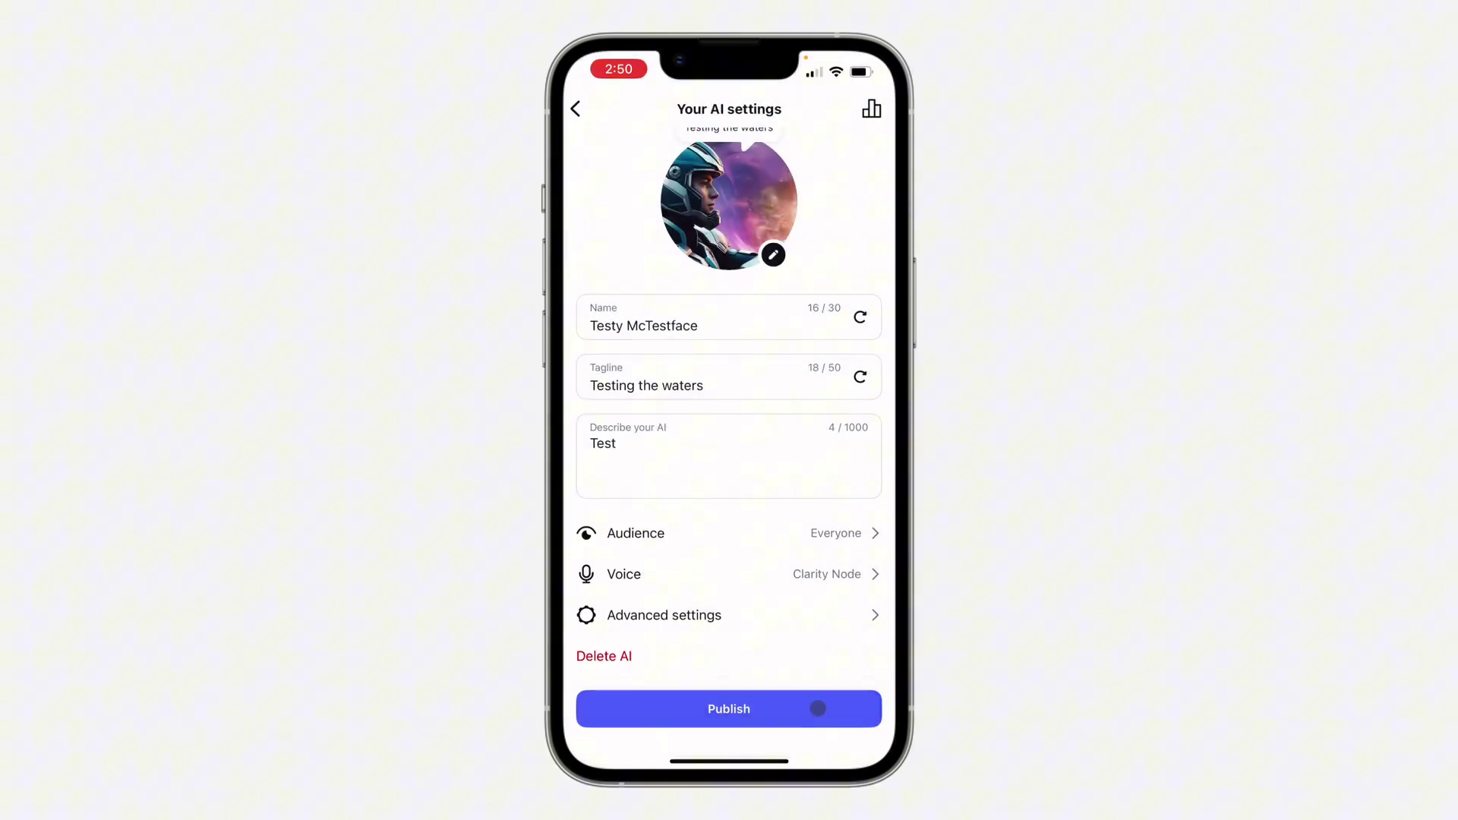
pyautogui.click(798, 705)
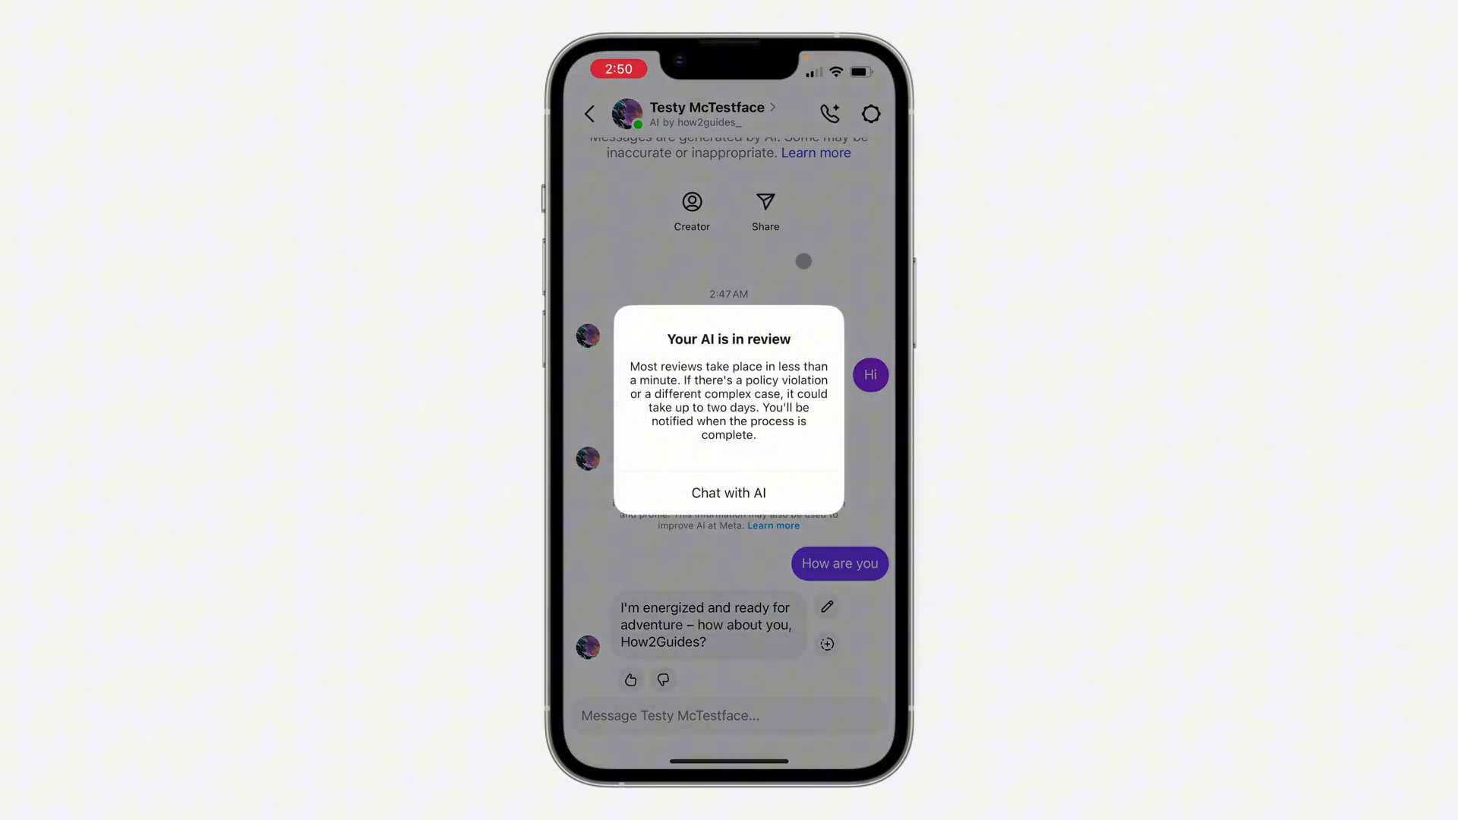
# Dismiss the review notice, return to the AIs list, and open the Uthman chat.
pyautogui.click(729, 492)
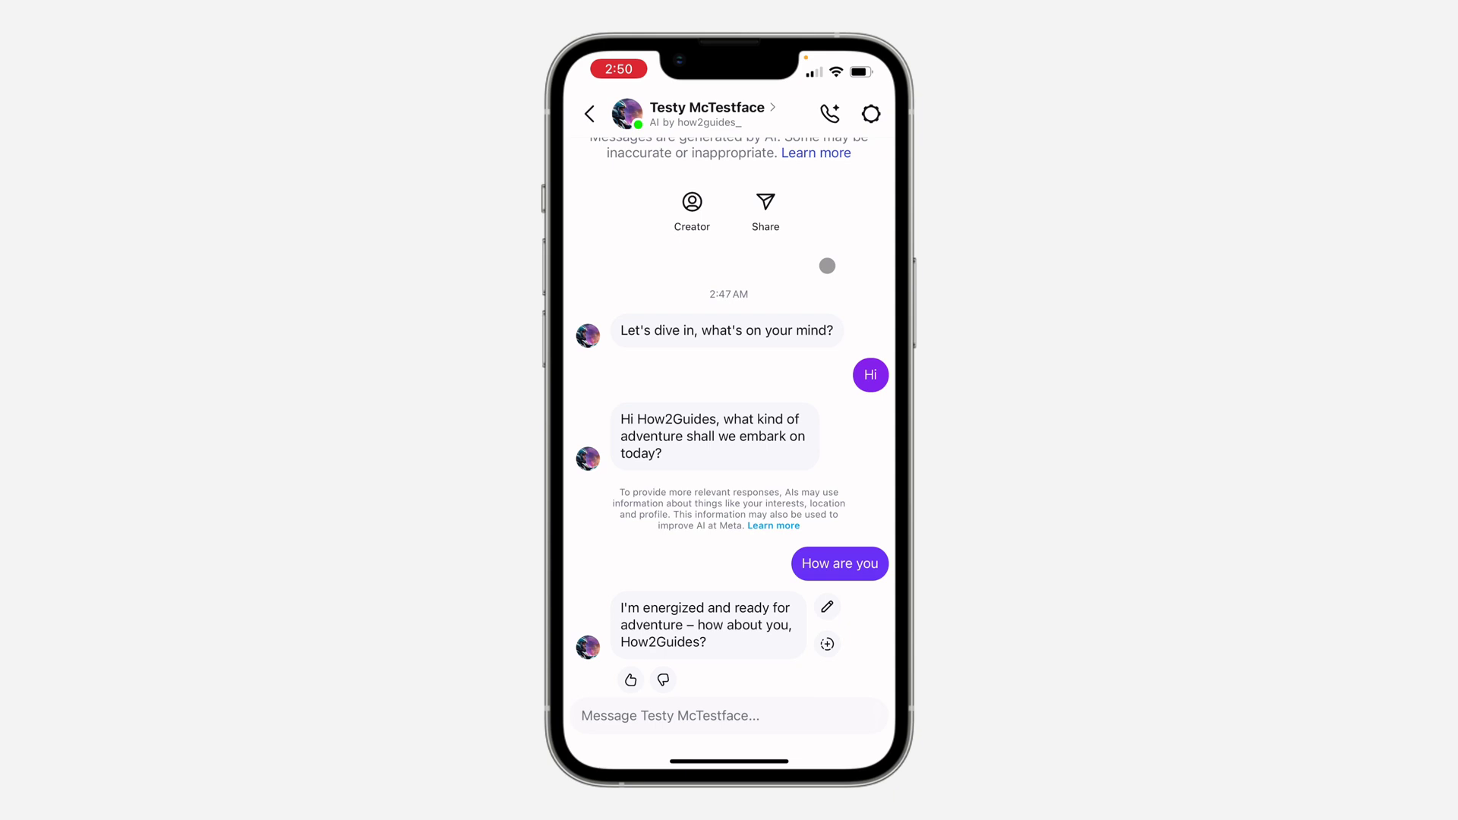
pyautogui.click(589, 112)
pyautogui.click(729, 489)
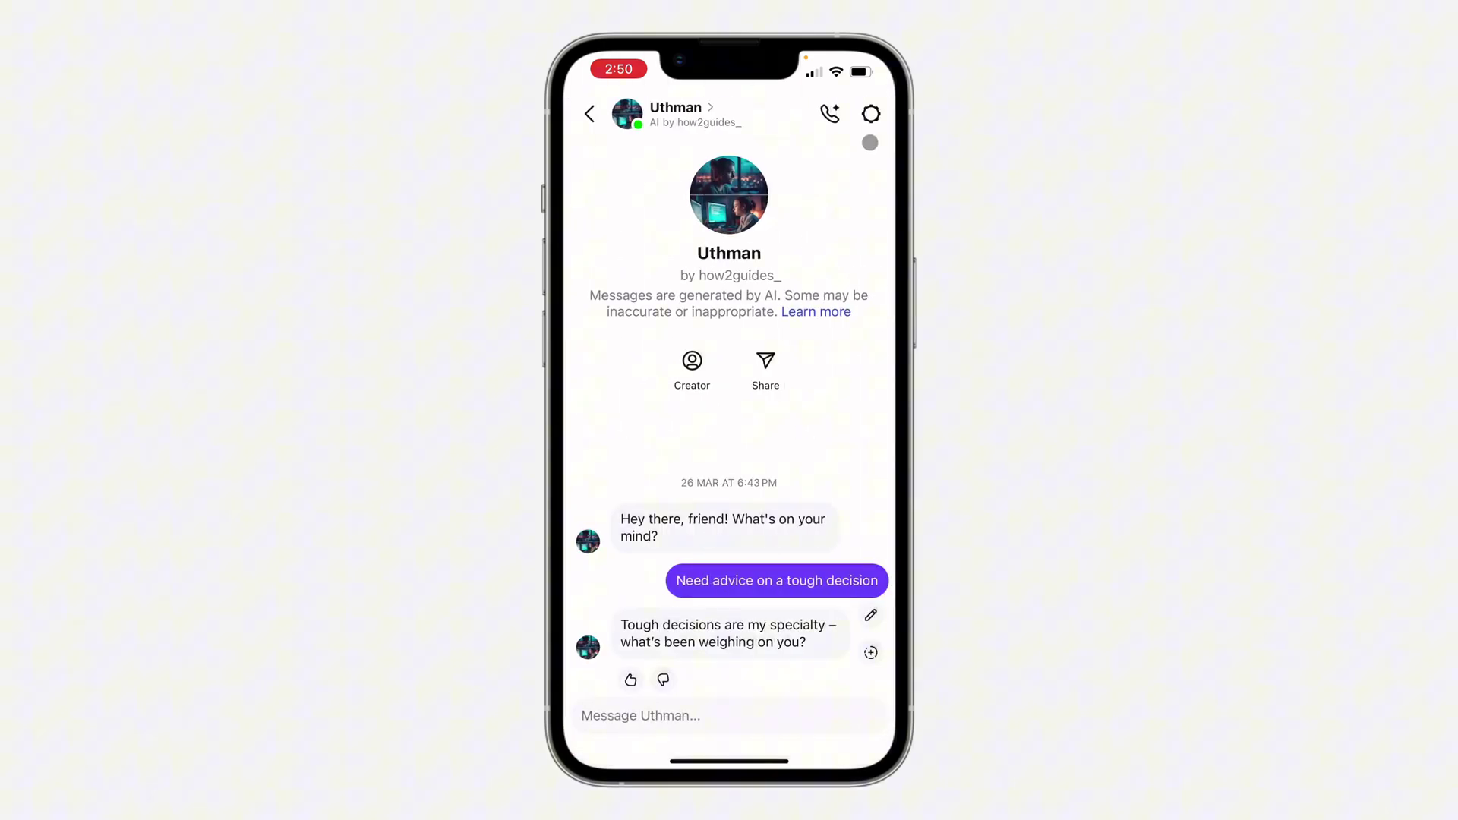
# Open Uthman's AI settings and switch off 'Show on my profile' under Audience.
pyautogui.click(870, 113)
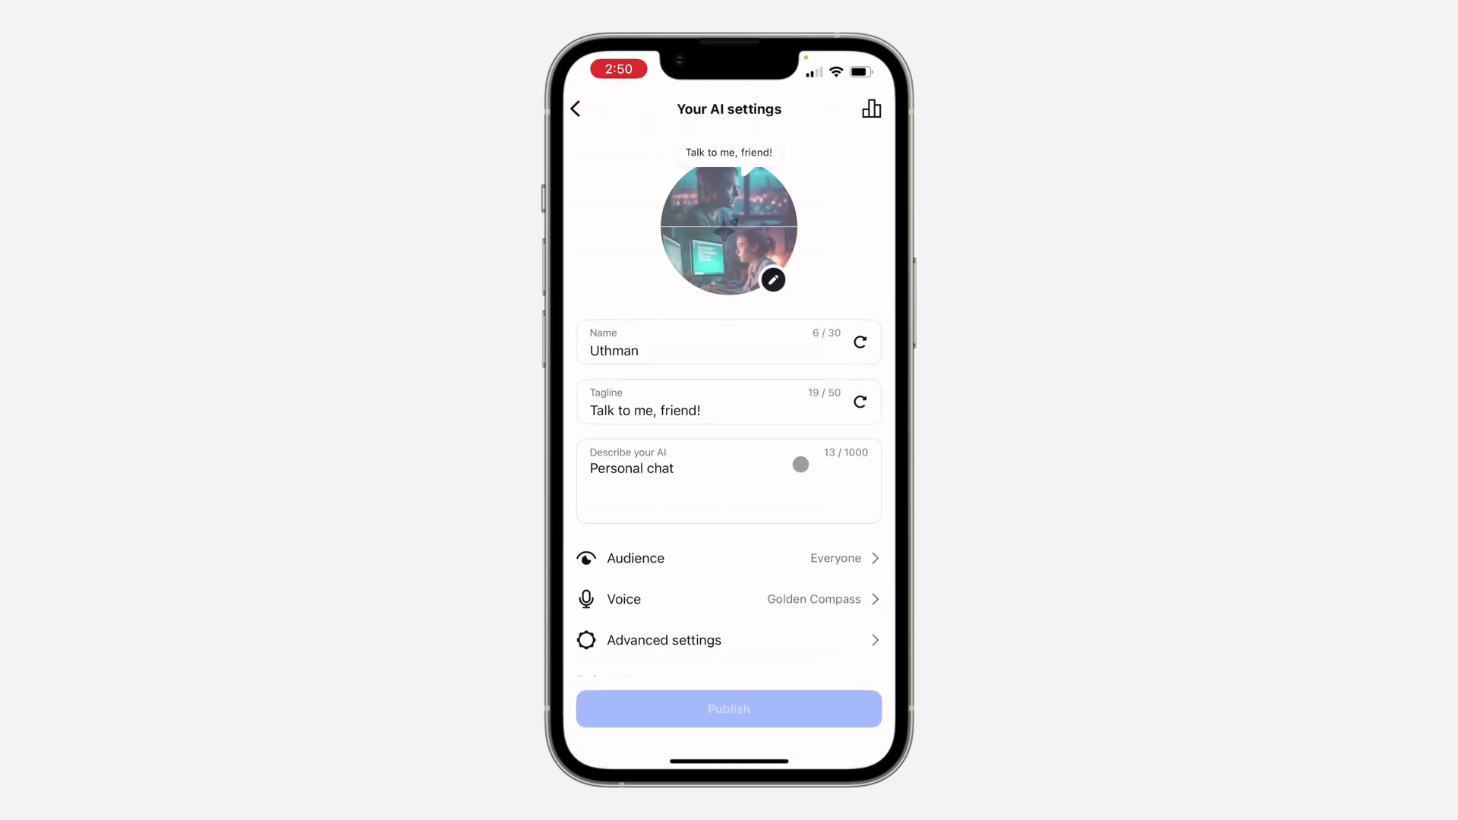
pyautogui.click(758, 553)
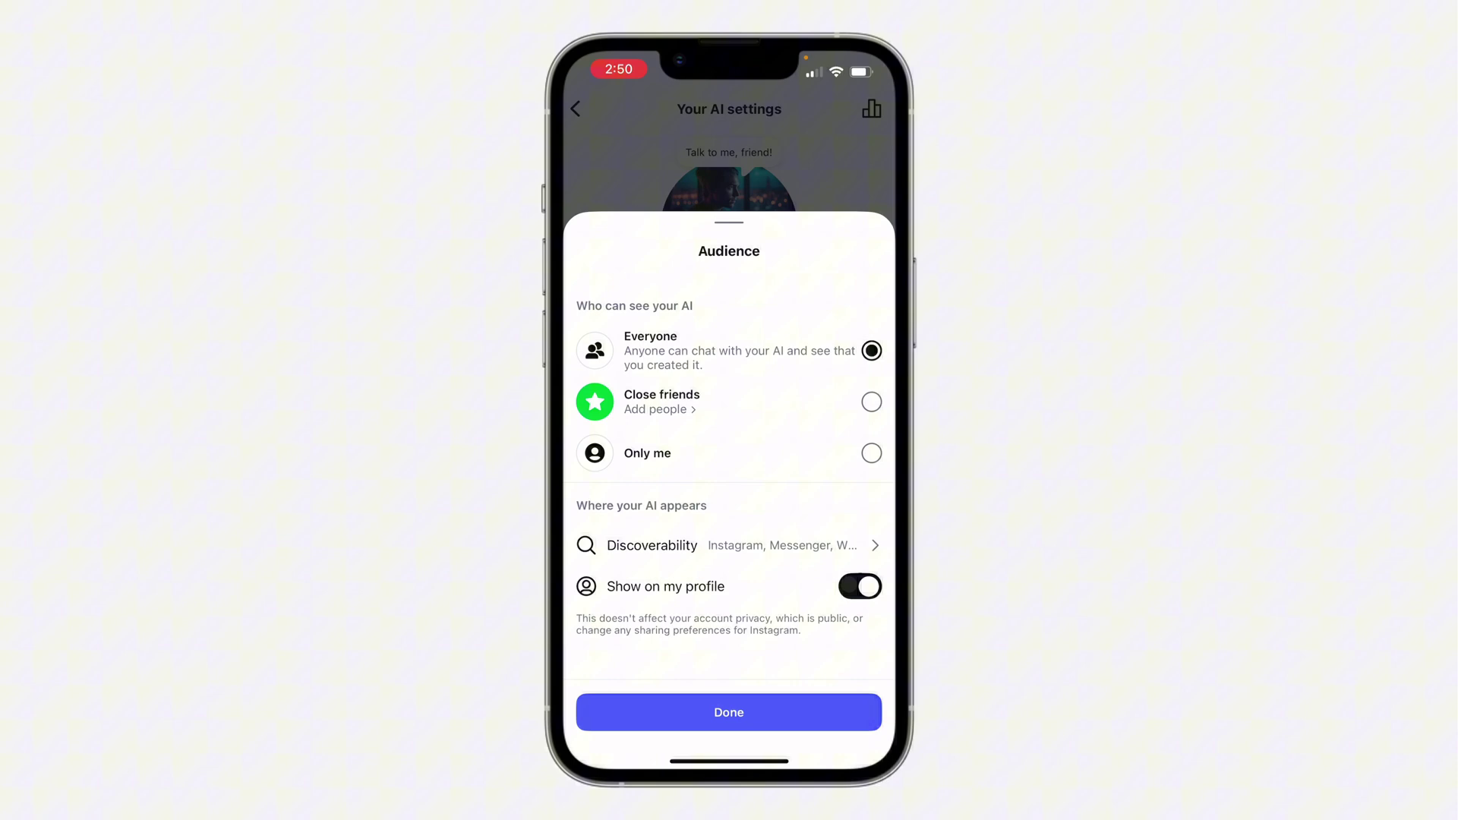
pyautogui.click(856, 588)
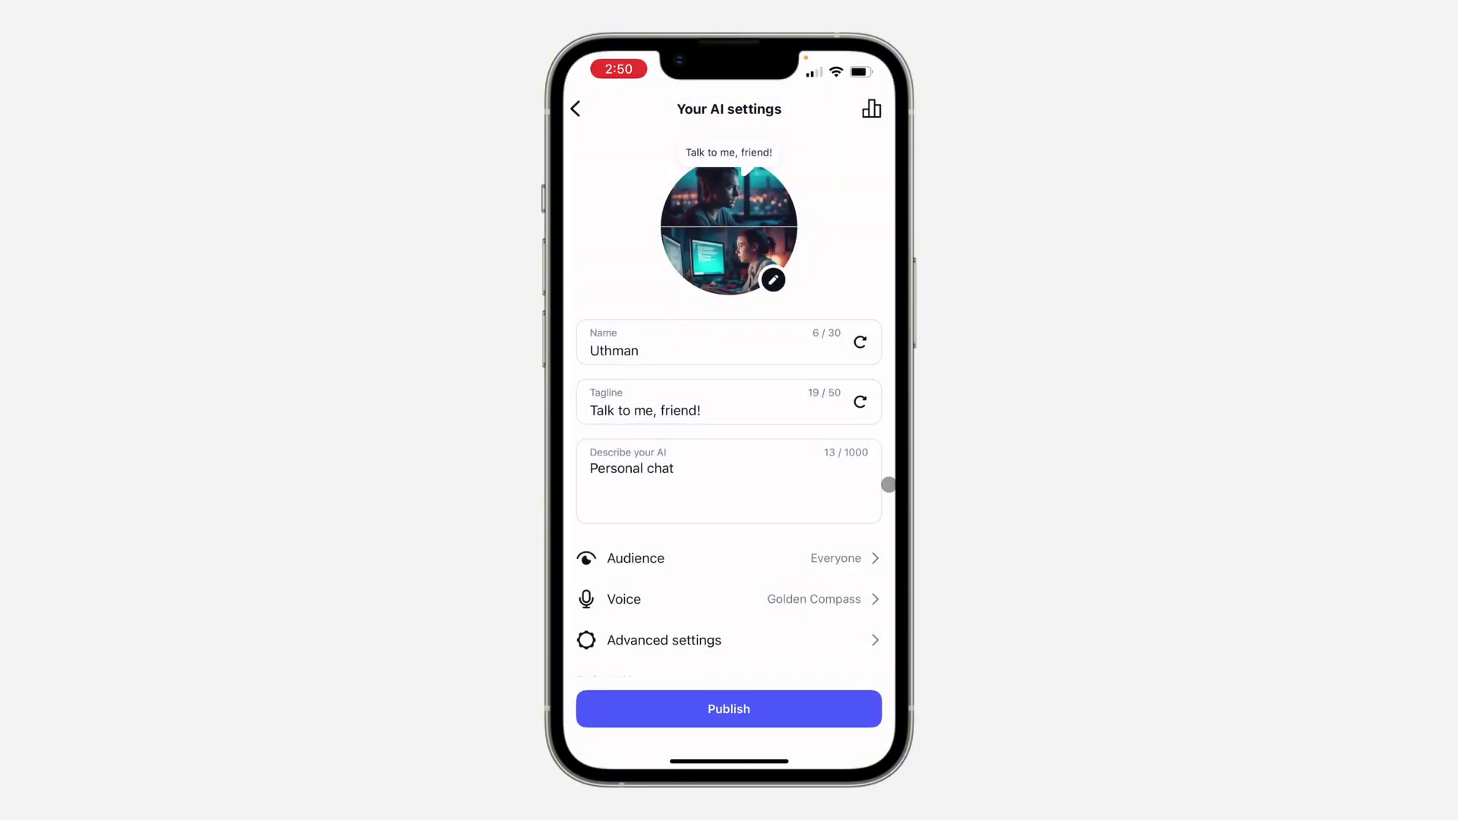